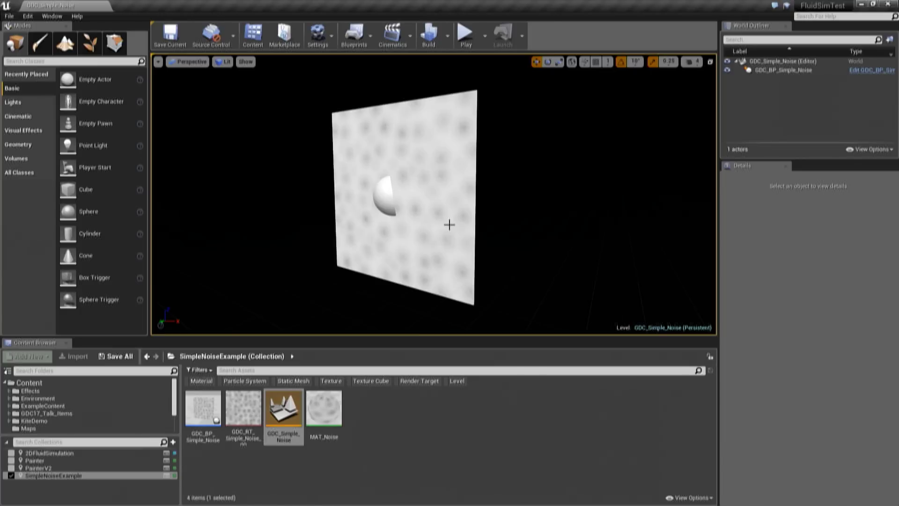
- Open the MAT_Noise material and look up its Allow Negative Emissive Color option by filtering the details for "all"
double_click(323, 408)
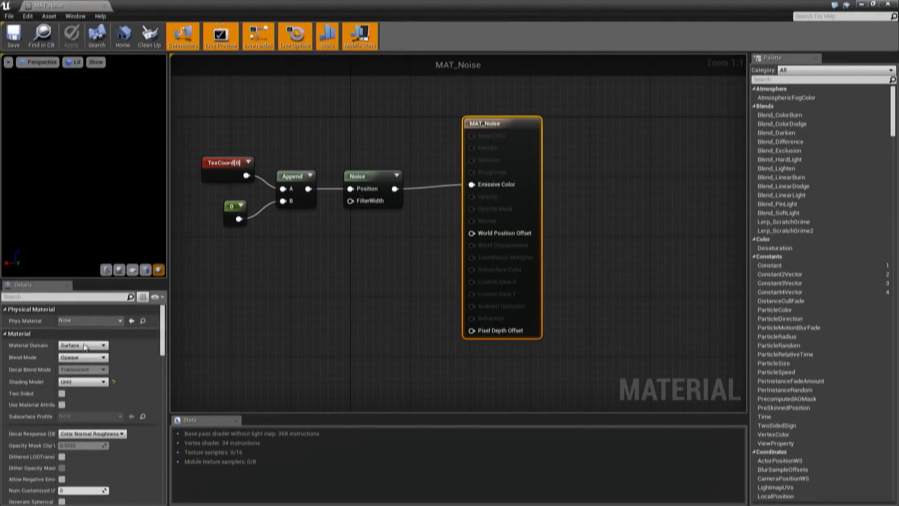
click(29, 297)
text(all)
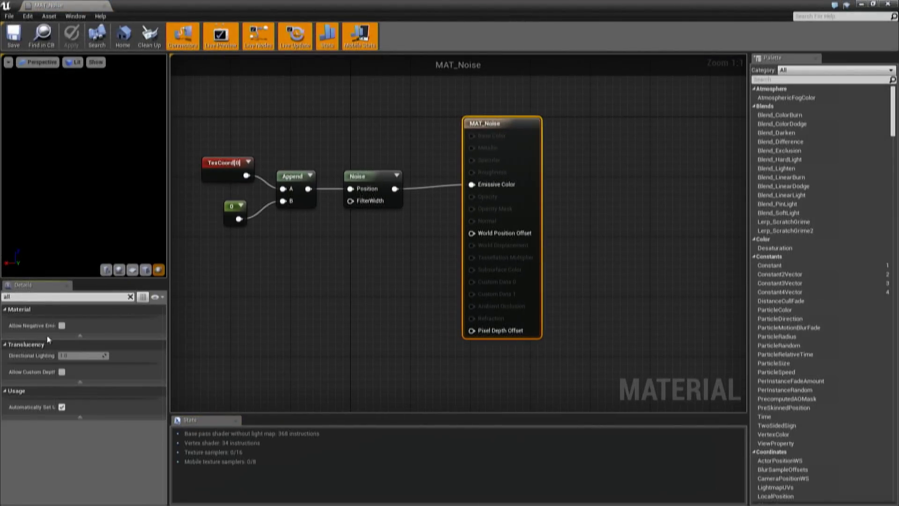
drag(59, 341, 92, 340)
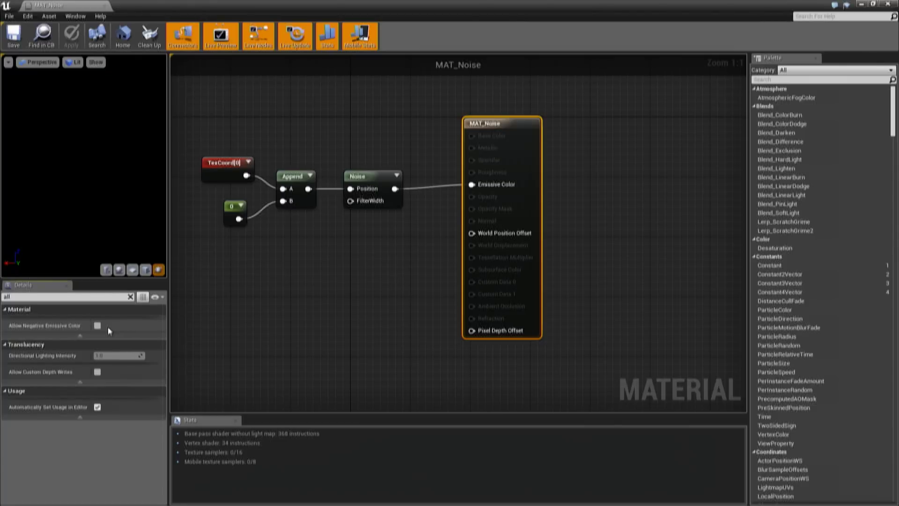
click(131, 297)
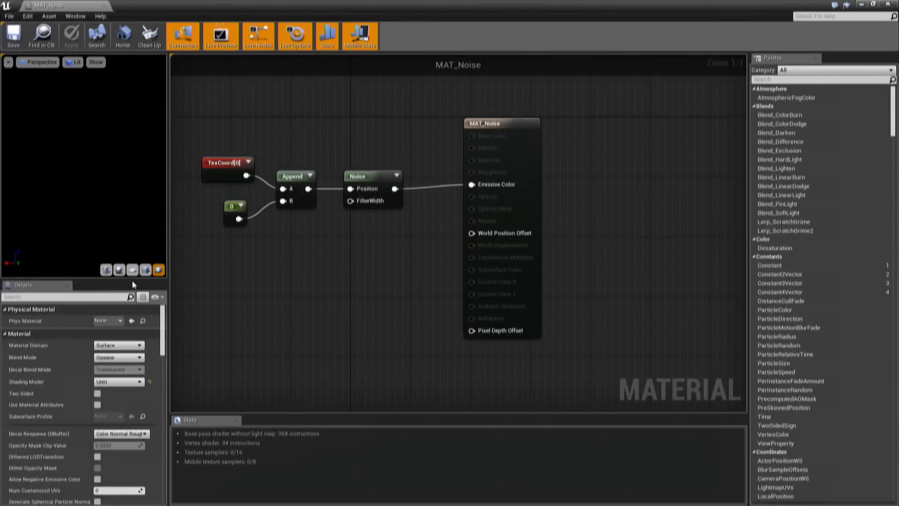
- Show the material preview on a cube and search the available graph nodes for "noise"
click(145, 270)
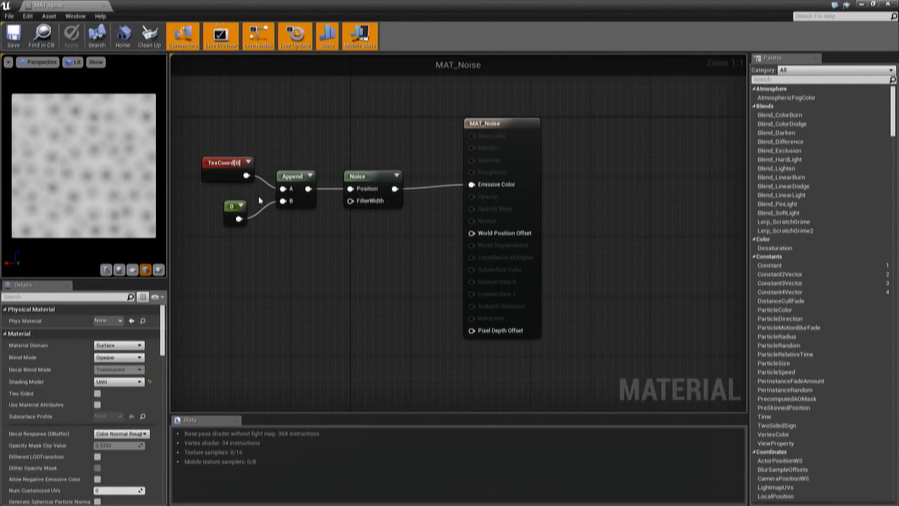
right_click(358, 239)
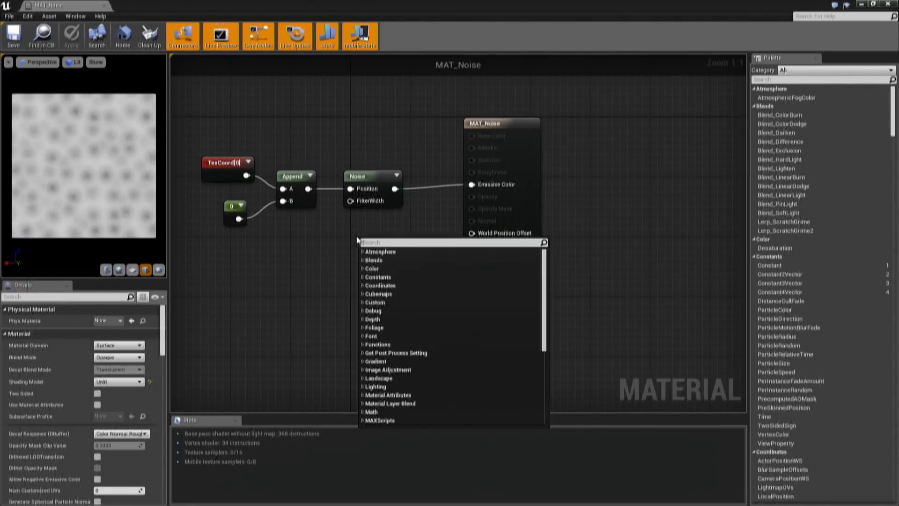
text(noise)
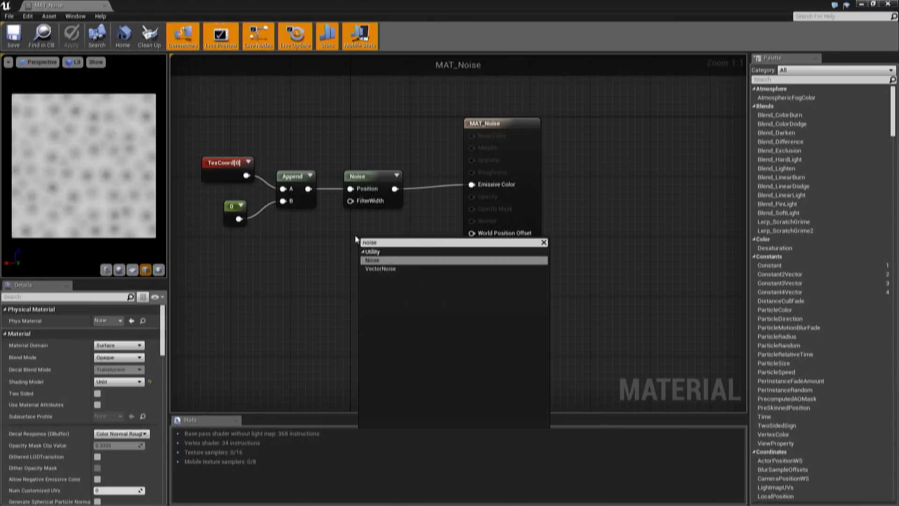
click(393, 218)
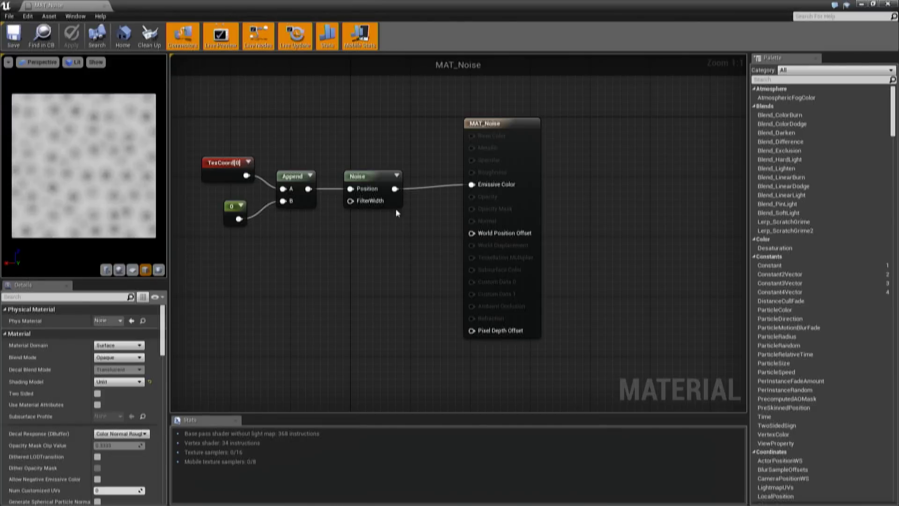
- Enable Turbulence on the Noise node and change its function to the texture-based Gradient
click(368, 174)
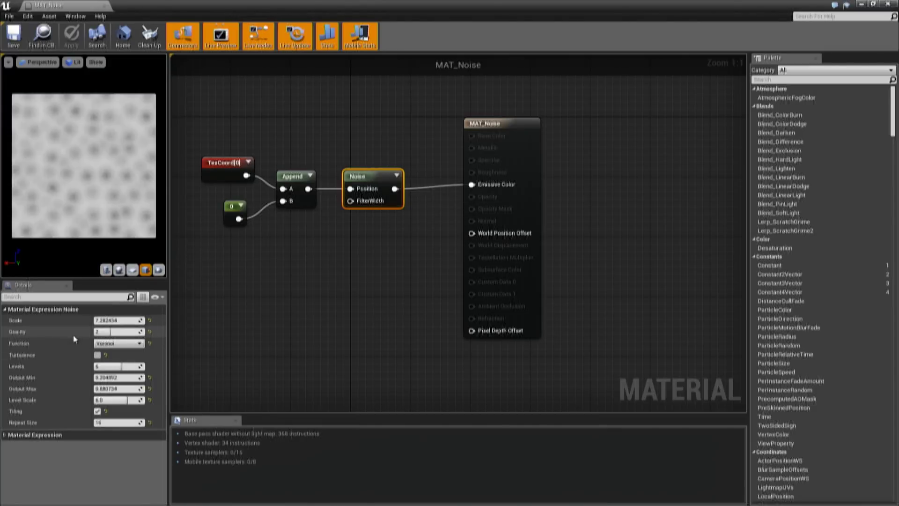
click(97, 355)
click(120, 344)
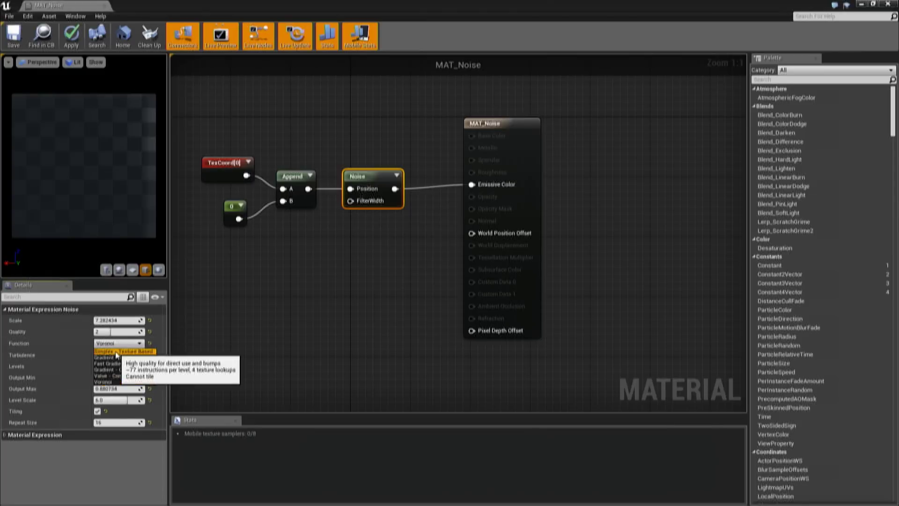
click(108, 357)
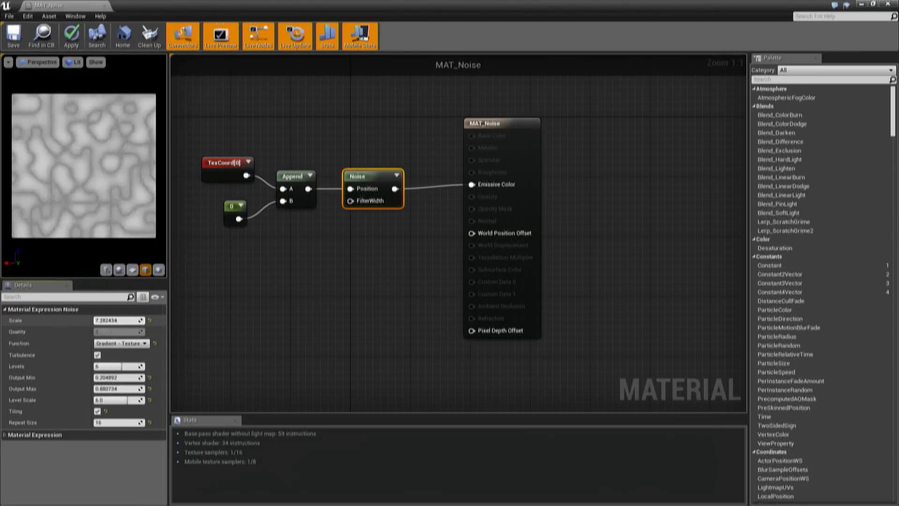
- Set the Noise node's Scale to about 7.95 and Output Min to about -0.08, and apply the changes to the material
drag(117, 321, 96, 321)
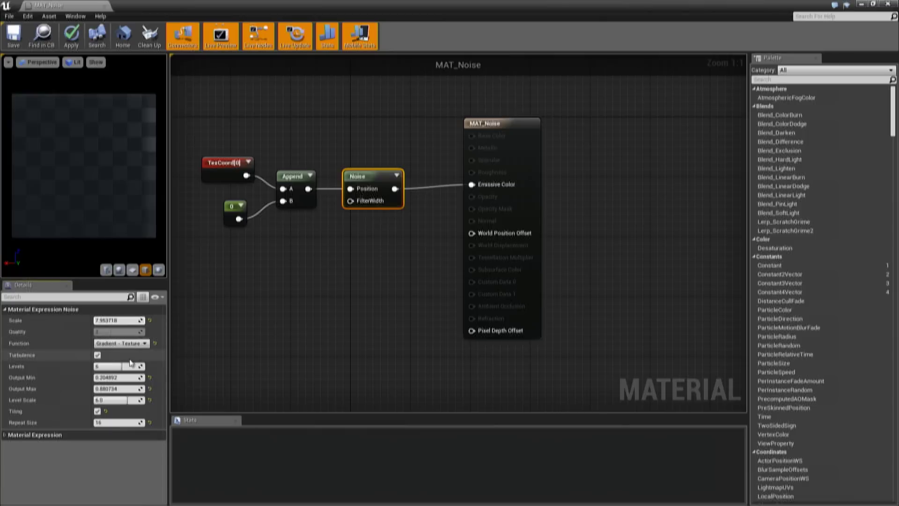
drag(119, 377, 96, 376)
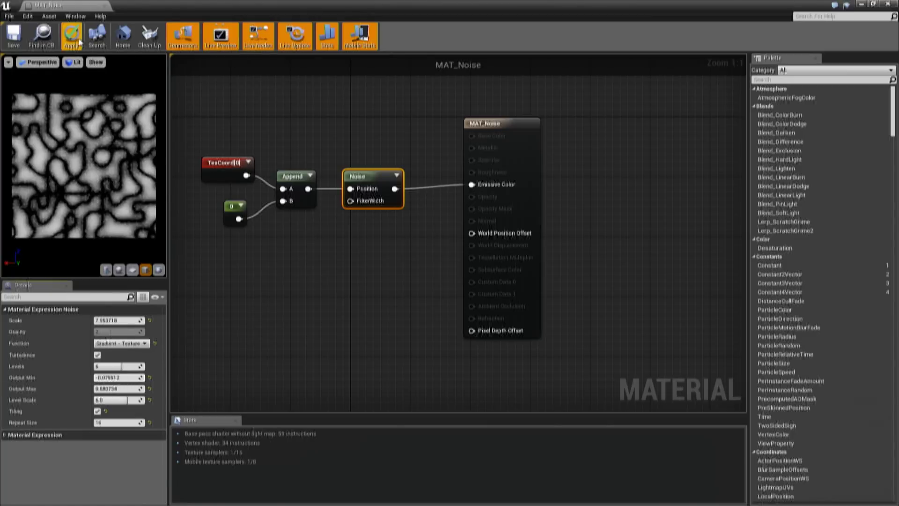
click(71, 37)
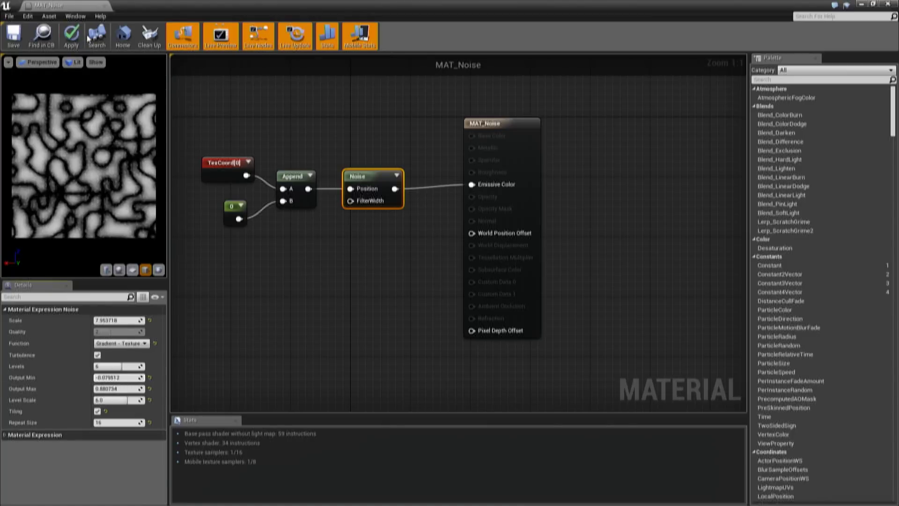
click(104, 6)
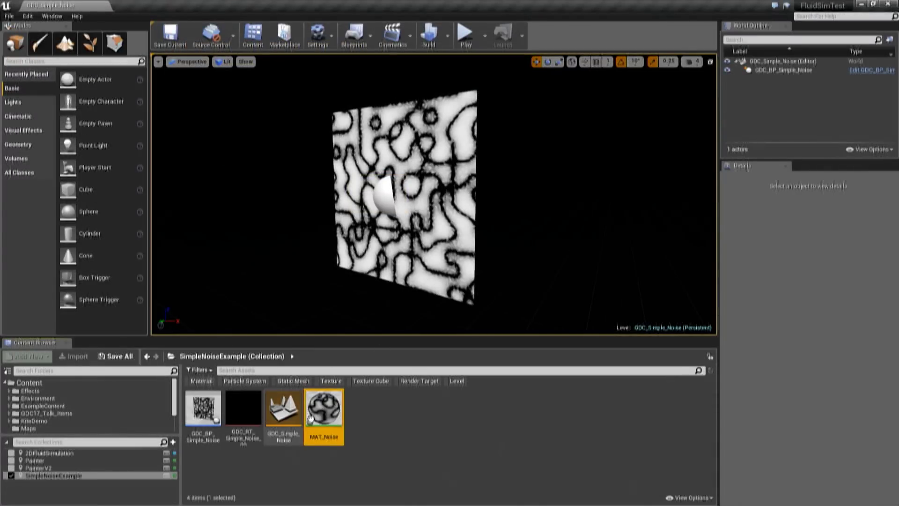
- Nudge the GDC_BP_Simple_Noise plane along X to about -16.3 so the noise is drawn to its render target again
click(243, 408)
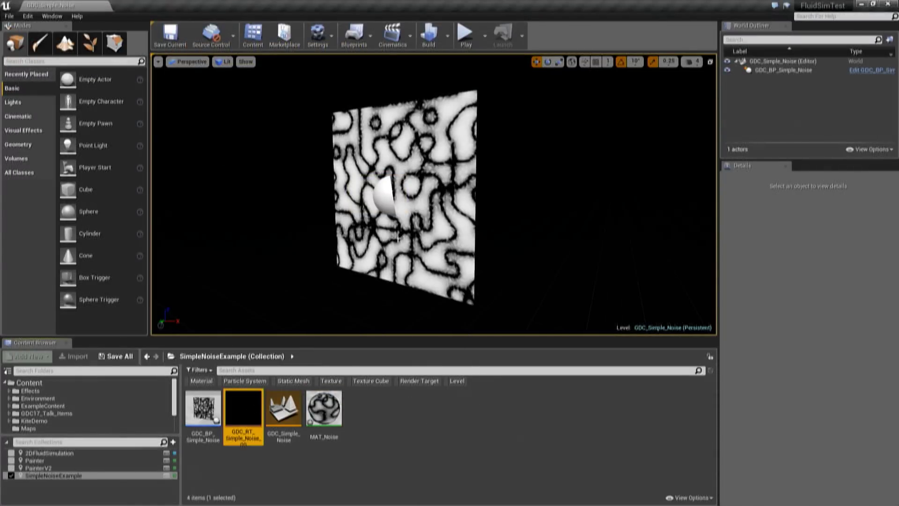
click(437, 217)
drag(421, 199, 418, 200)
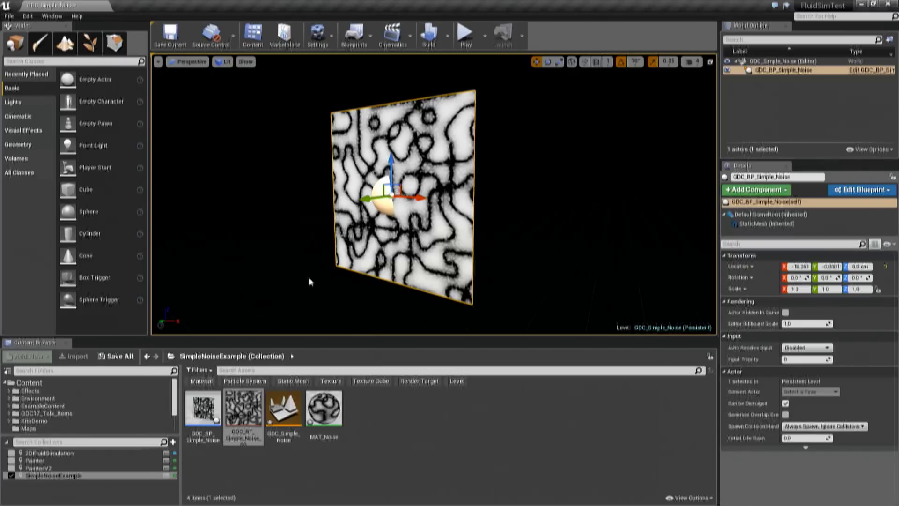
- Open the GDC_BP_Simple_Noise blueprint and examine the Draw Material to Render Target node and the Bake call in the Construction Script
double_click(203, 408)
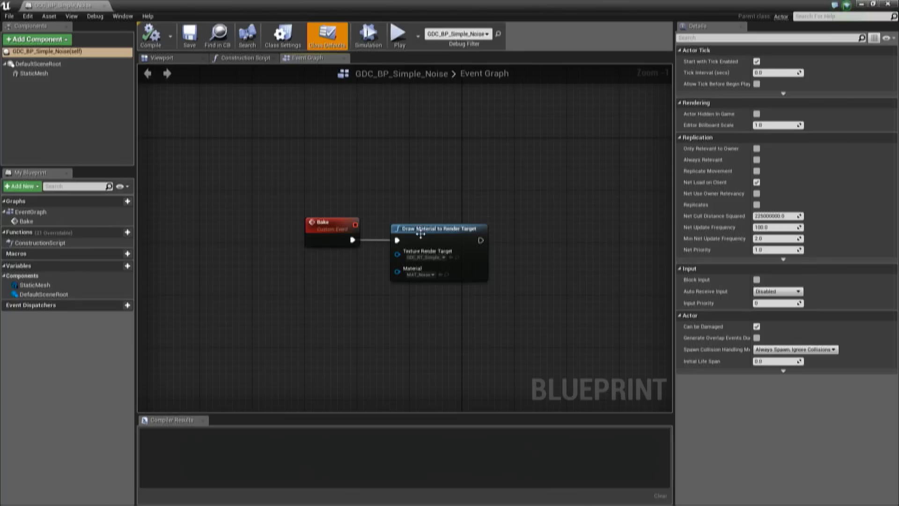
click(421, 234)
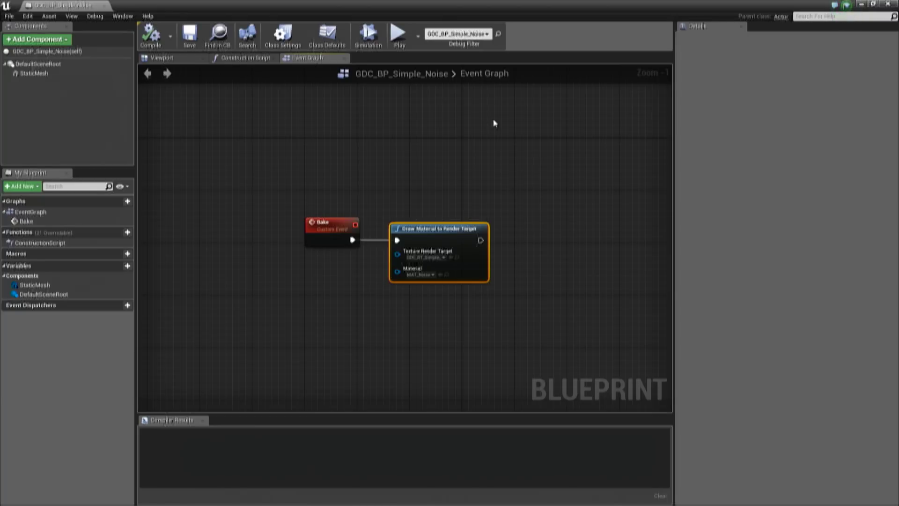
click(245, 58)
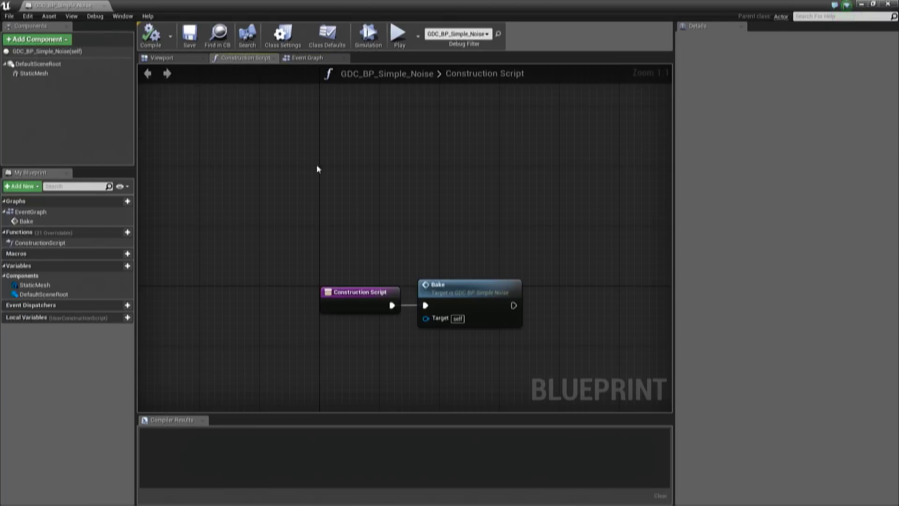
right_drag(321, 169, 286, 109)
click(415, 226)
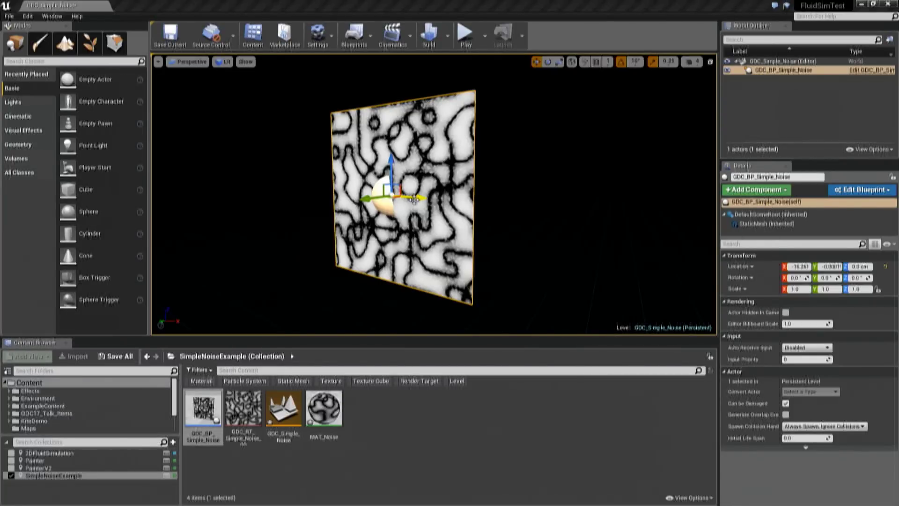
- Move the noise plane in the level along X to about -23.1 to trigger the Construction Script
drag(414, 199, 408, 199)
mouse_move(255, 419)
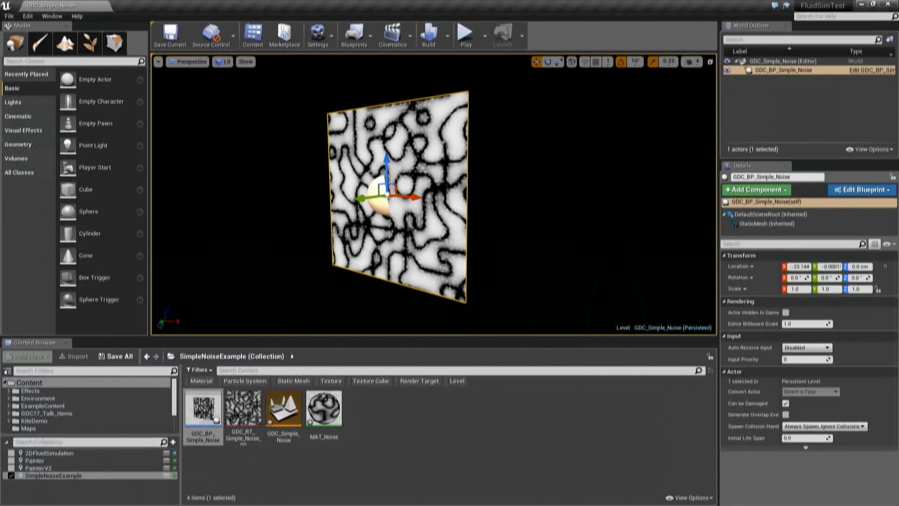
- Locate the GDC_RT_Simple_Noise_00 render target in its Simple_Noise_RTR content folder
click(203, 412)
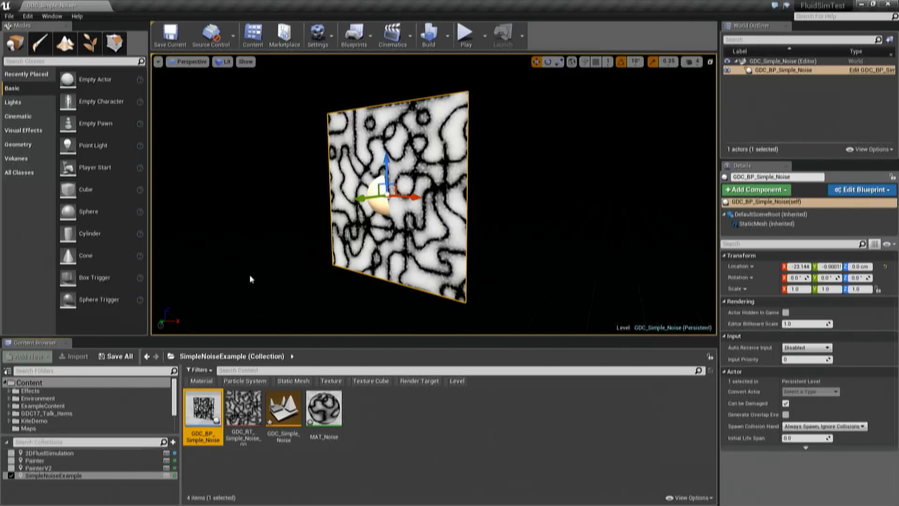
click(242, 410)
right_click(221, 408)
click(235, 411)
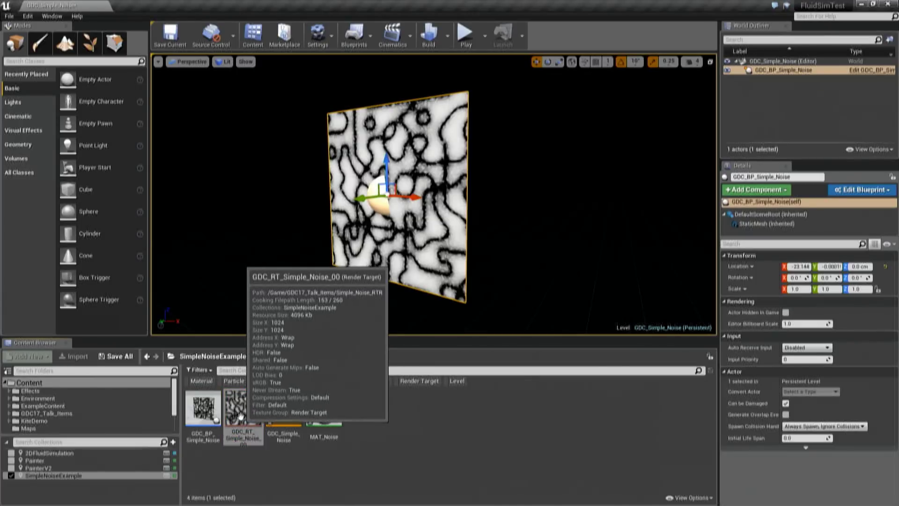
right_click(241, 411)
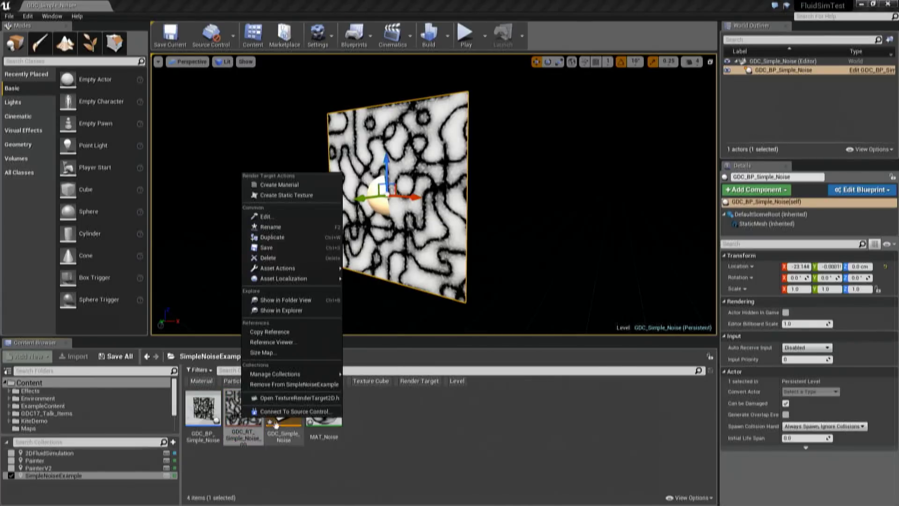
click(300, 300)
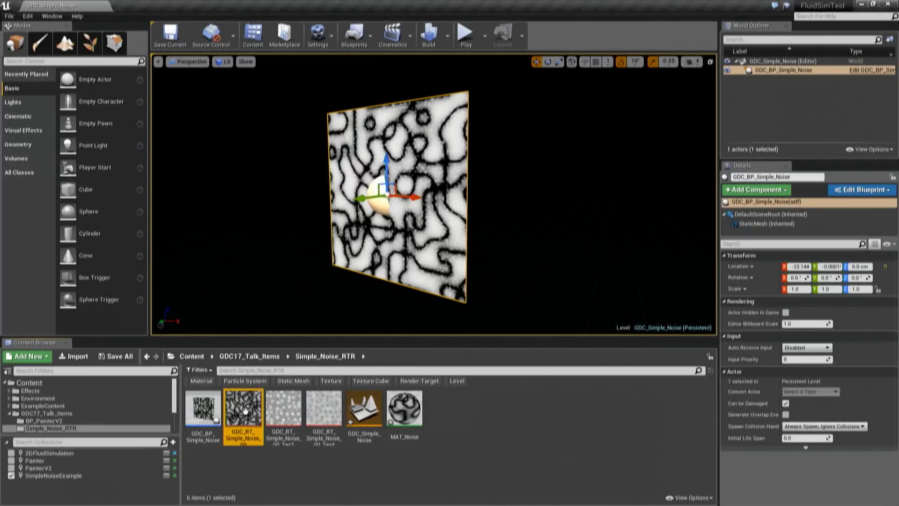
- Create a static texture from the GDC_RT_Simple_Noise_00 render target
right_click(241, 404)
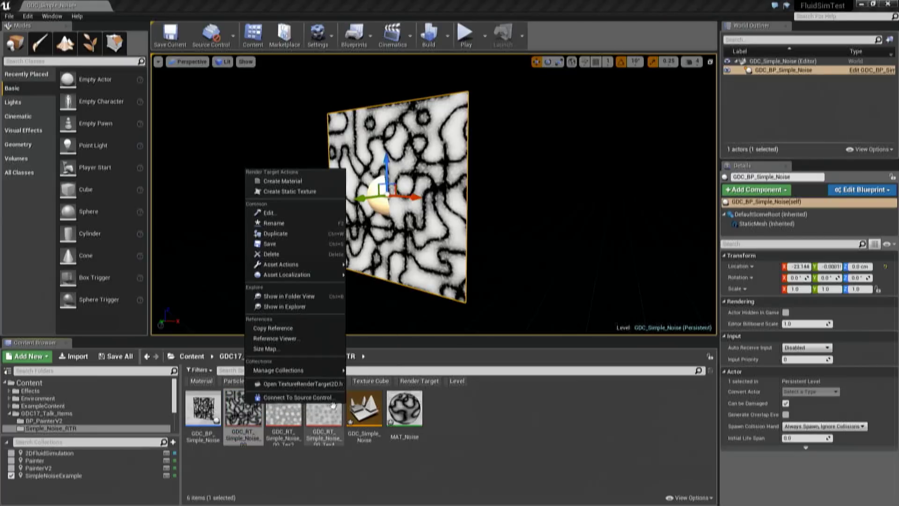
click(300, 191)
click(445, 407)
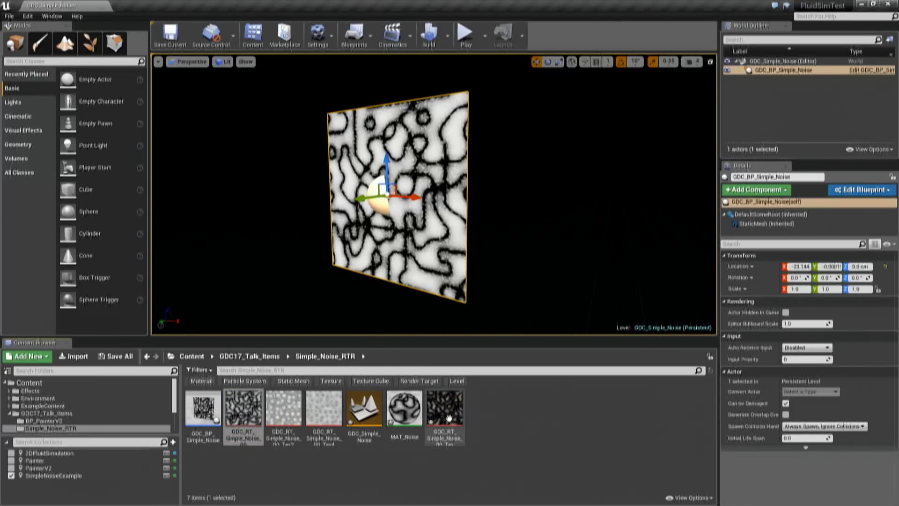
- Open the new static texture and view the whole noise pattern with the alpha channel display turned off
double_click(444, 408)
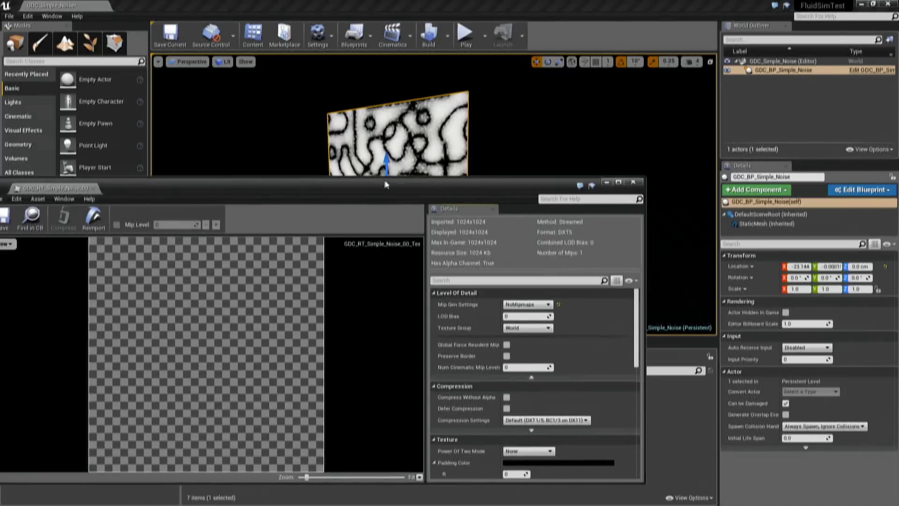
click(14, 61)
click(19, 111)
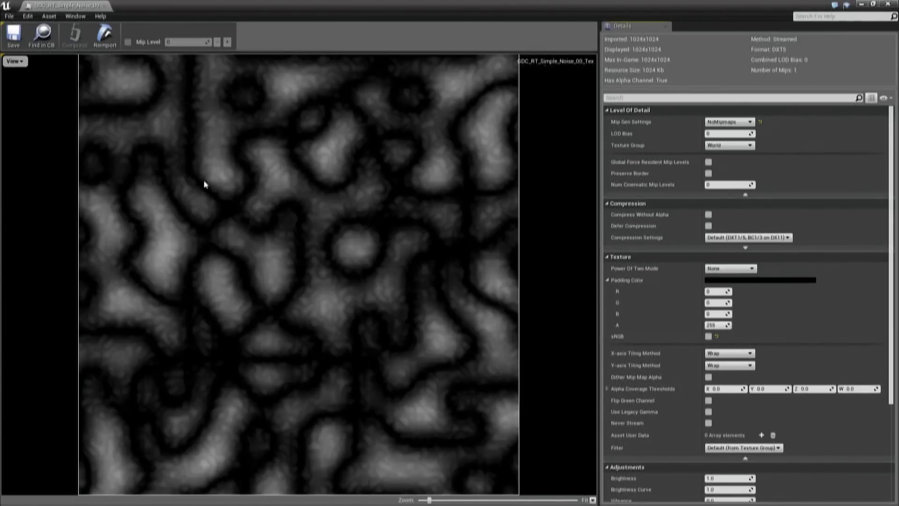
scroll(337, 241, down, 3)
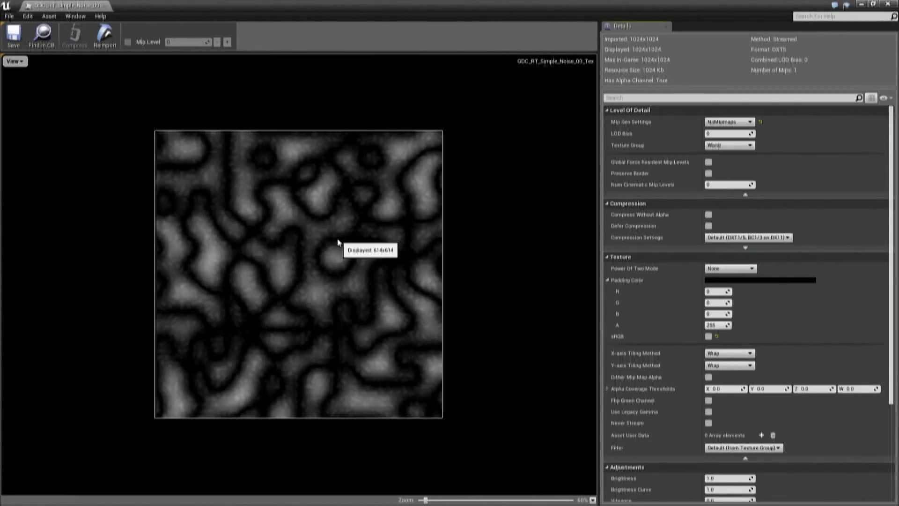